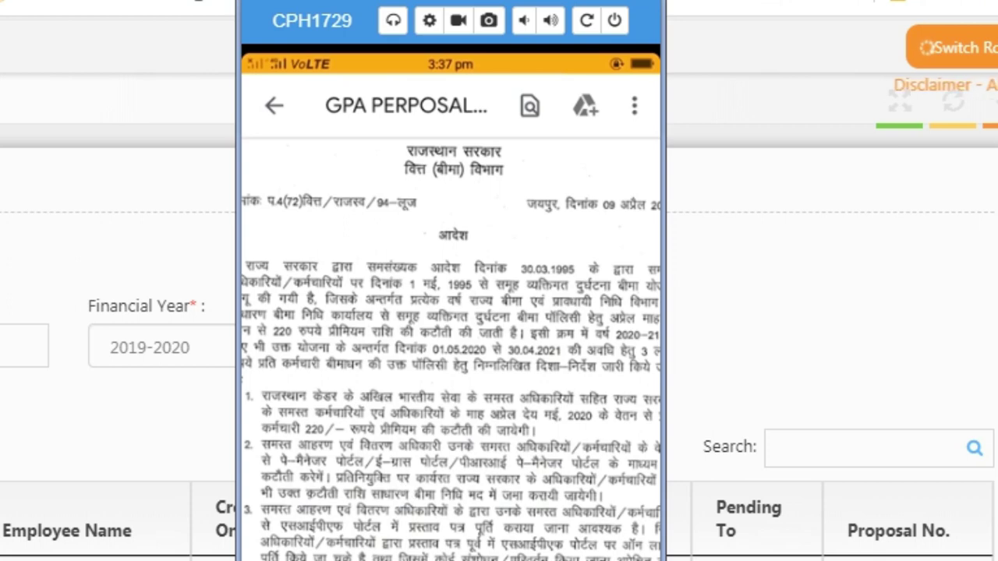
Step: Read the Finance (Insurance) Department order on the GPA proposal, covering the 220 rupee premium and online proposal instructions
scroll(451, 312, "down", 2)
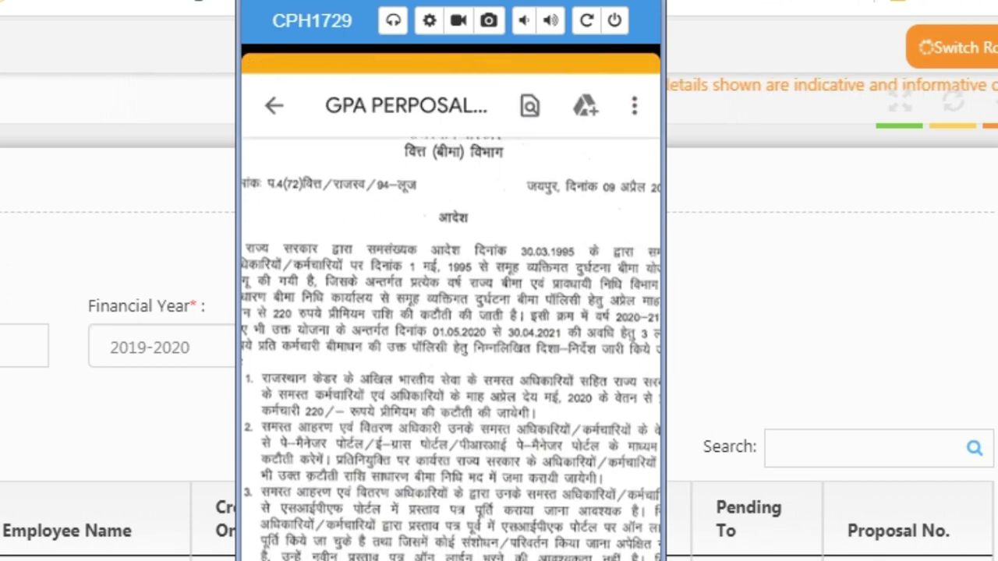
scroll(450, 312, "up", 1)
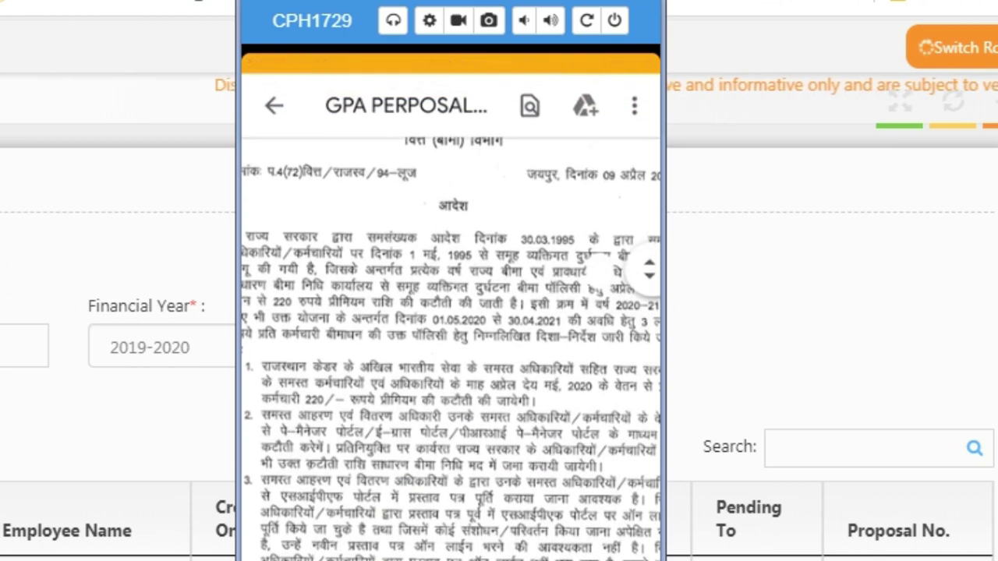
scroll(451, 311, "down", 1)
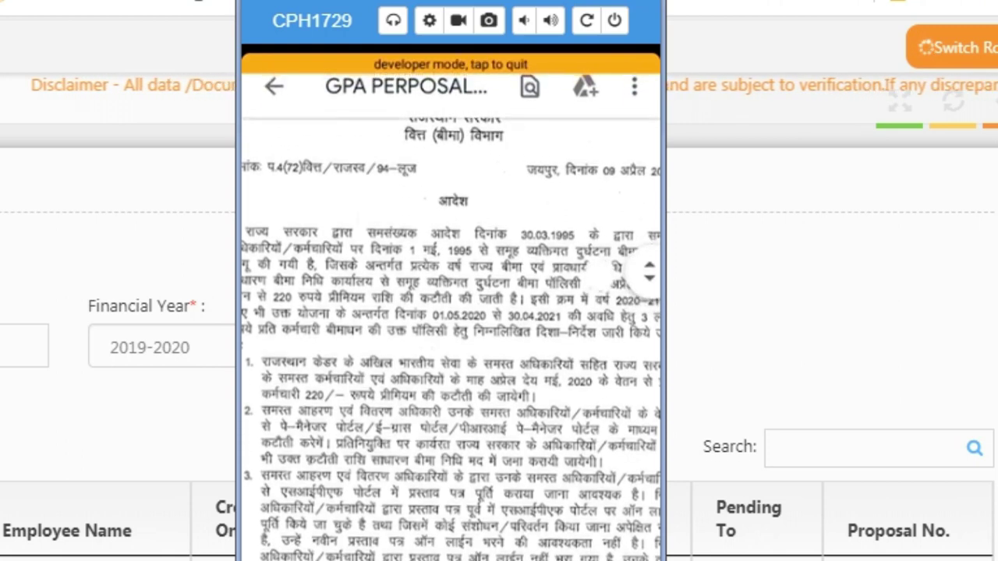
scroll(451, 312, "up", 3)
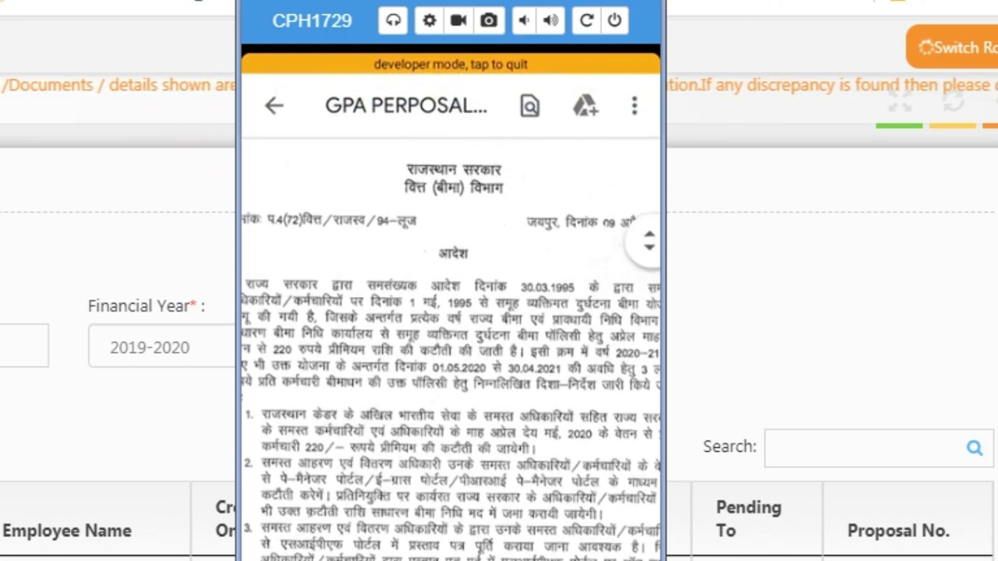
scroll(441, 538, "up", 2)
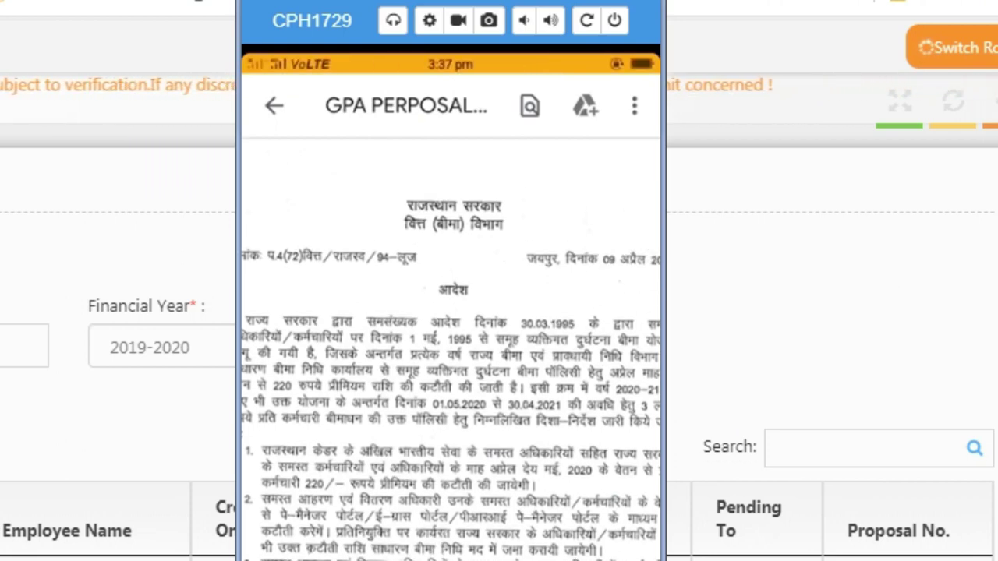
scroll(451, 351, "down", 3)
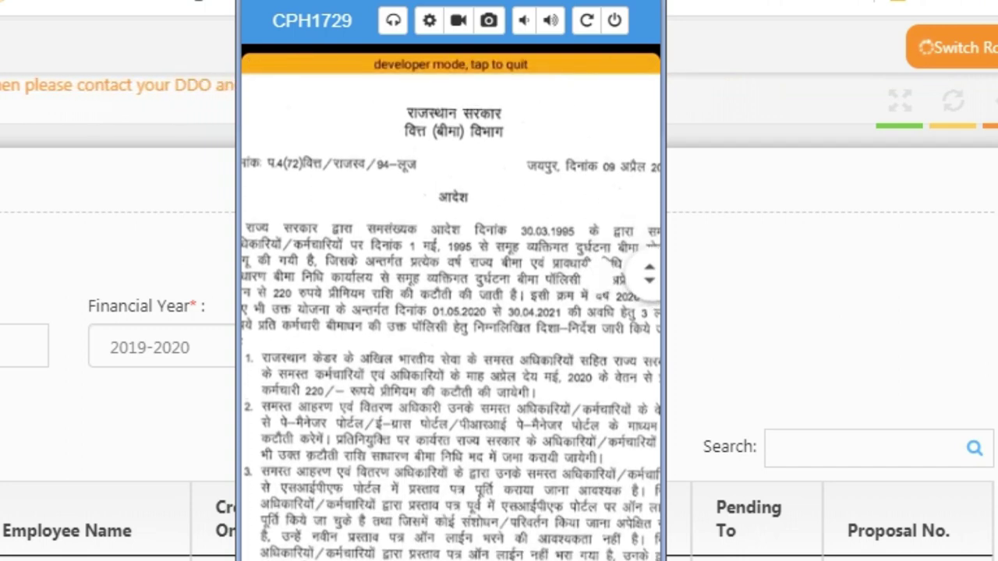
scroll(451, 312, "up", 2)
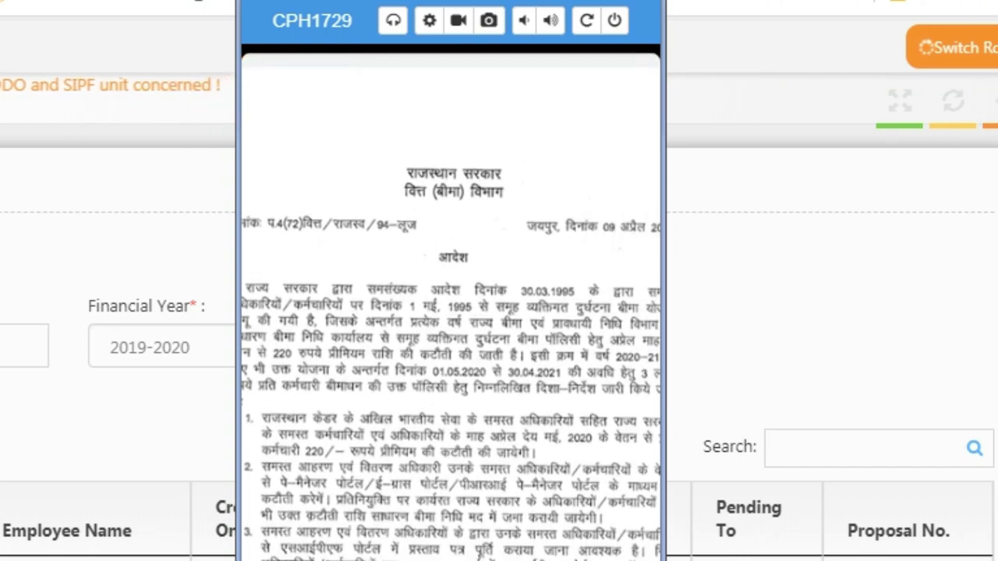
scroll(451, 312, "down", 2)
scroll(451, 312, "up", 3)
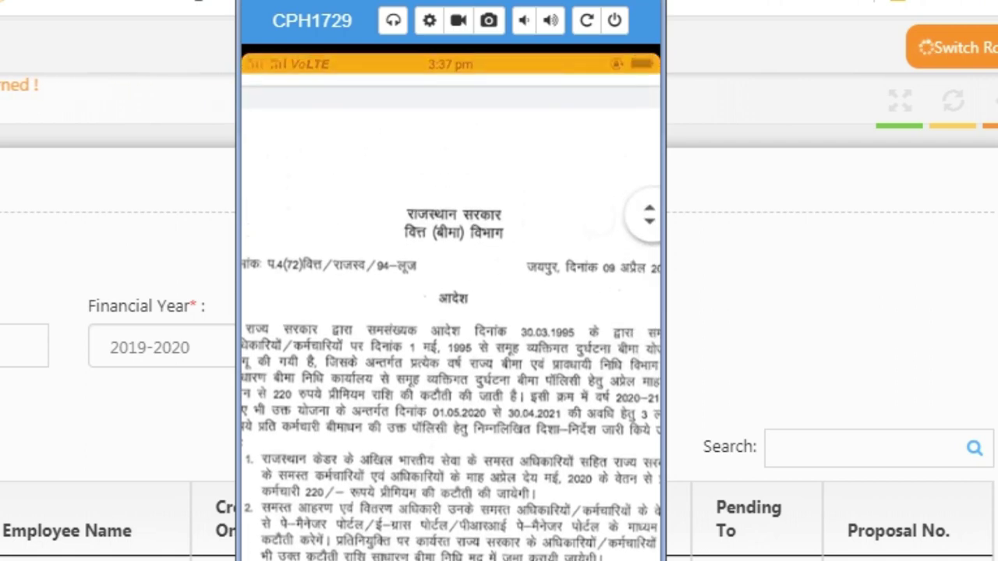
scroll(450, 312, "down", 1)
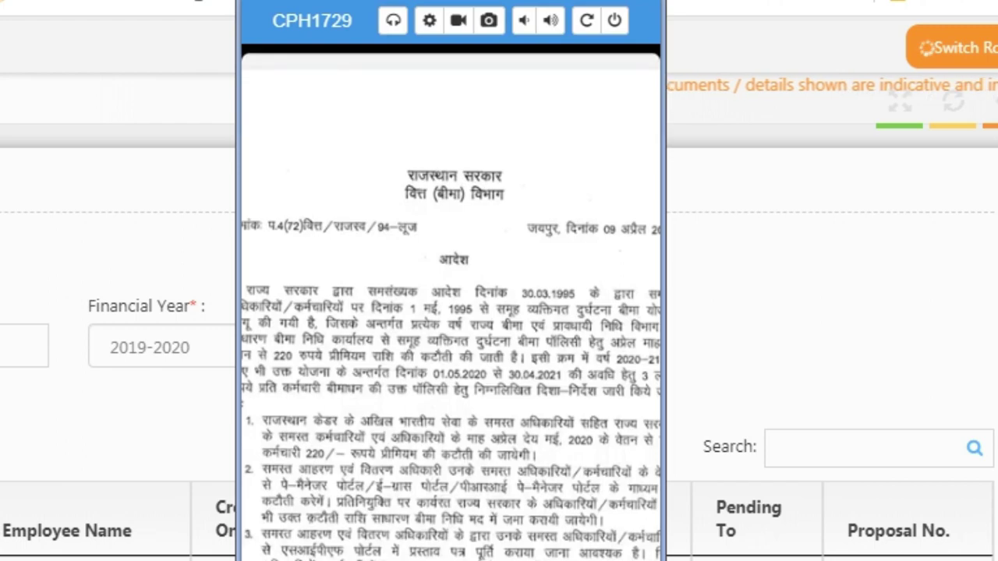
scroll(451, 312, "down", 2)
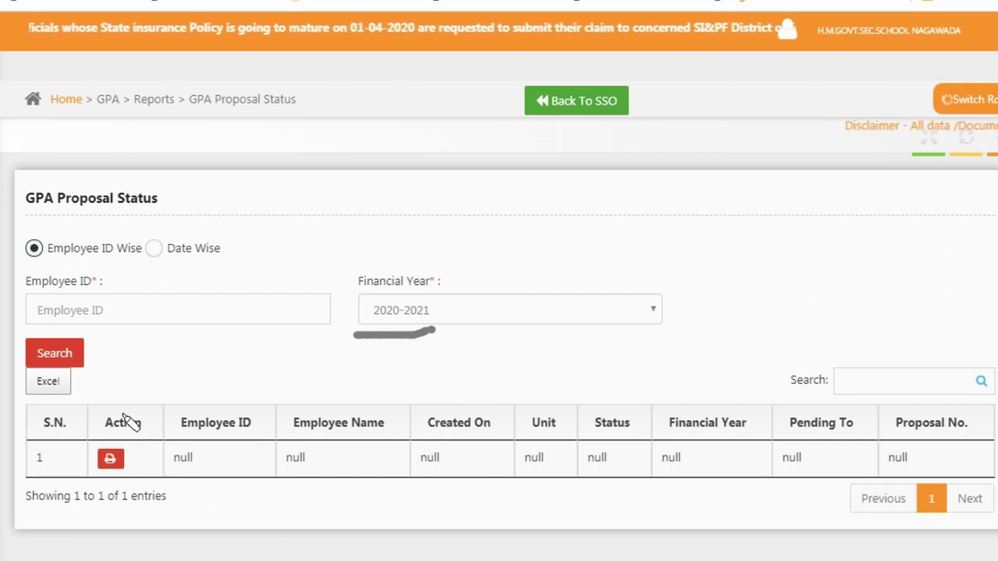
left_click_drag(186, 487, 387, 483)
left_click_drag(451, 481, 539, 474)
left_click_drag(562, 476, 648, 470)
left_click_drag(655, 473, 692, 472)
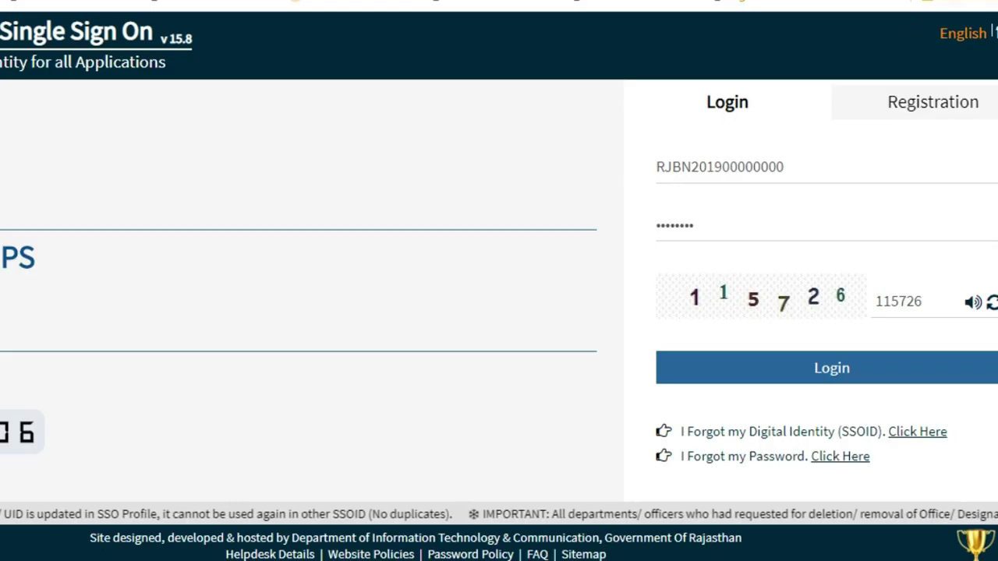
mouse_move(811, 159)
left_mouse_down()
mouse_move(849, 169)
mouse_move(873, 149)
left_mouse_up()
left_click_drag(670, 241, 750, 241)
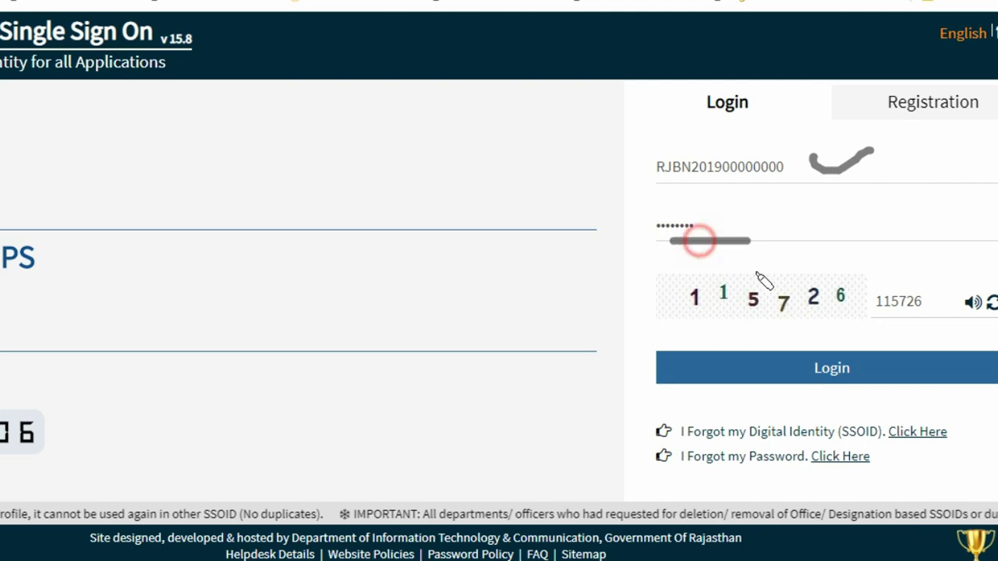
left_click_drag(858, 321, 887, 323)
mouse_move(735, 330)
left_mouse_down()
mouse_move(884, 407)
mouse_move(858, 355)
left_mouse_up()
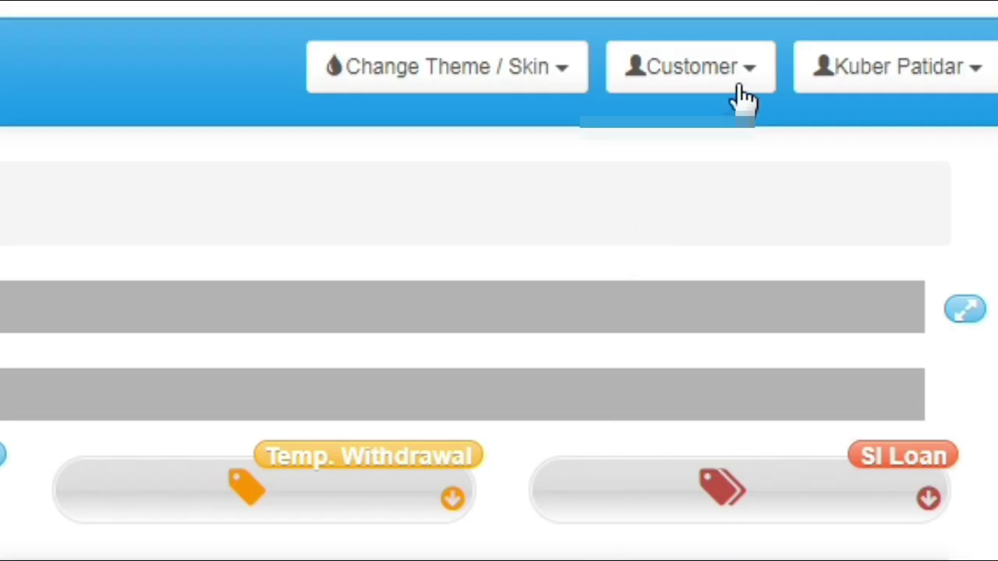
Step: Switch the account role from Customer to Ddo
left_click(885, 41)
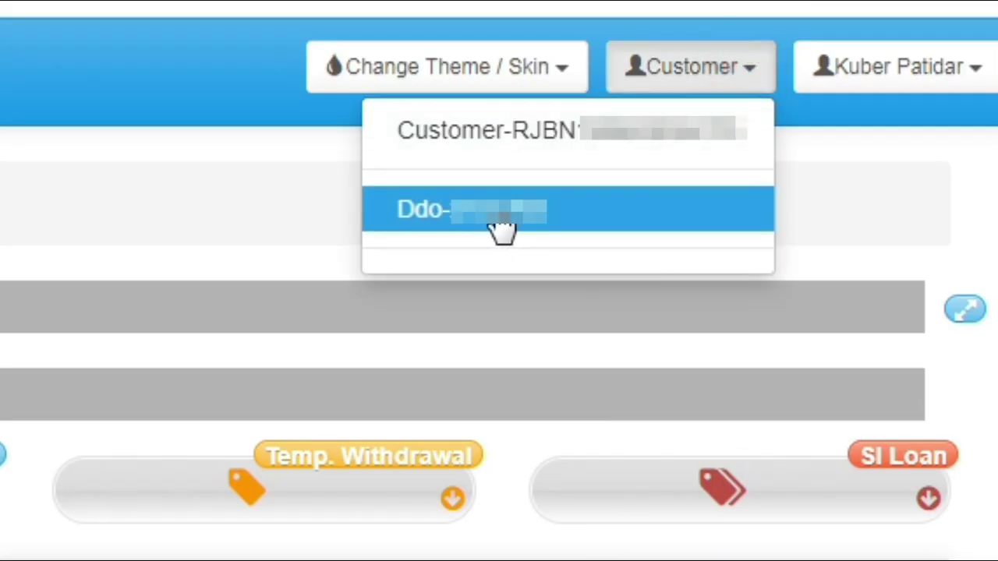
left_click(496, 220)
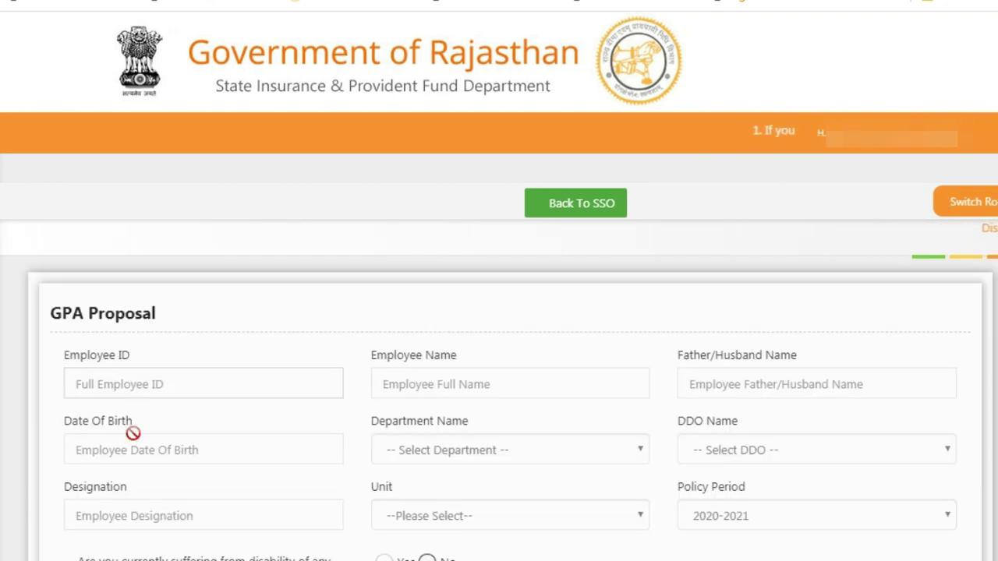
Step: Enter the employee's ID in the GPA Proposal form and load the employee's details for policy period 2020-2021
scroll(229, 425, "down", 1)
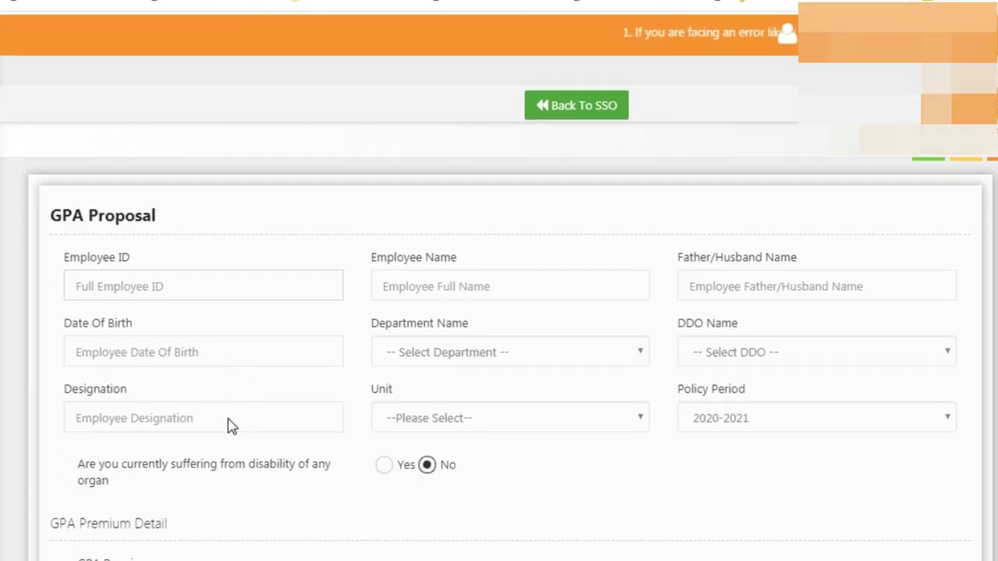
scroll(229, 425, "down", 1)
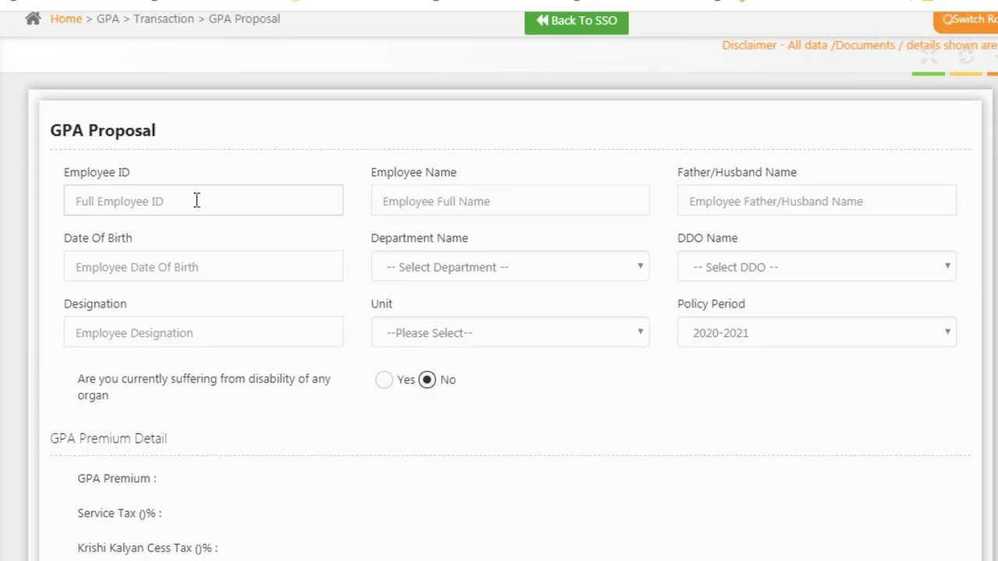
left_click(196, 200)
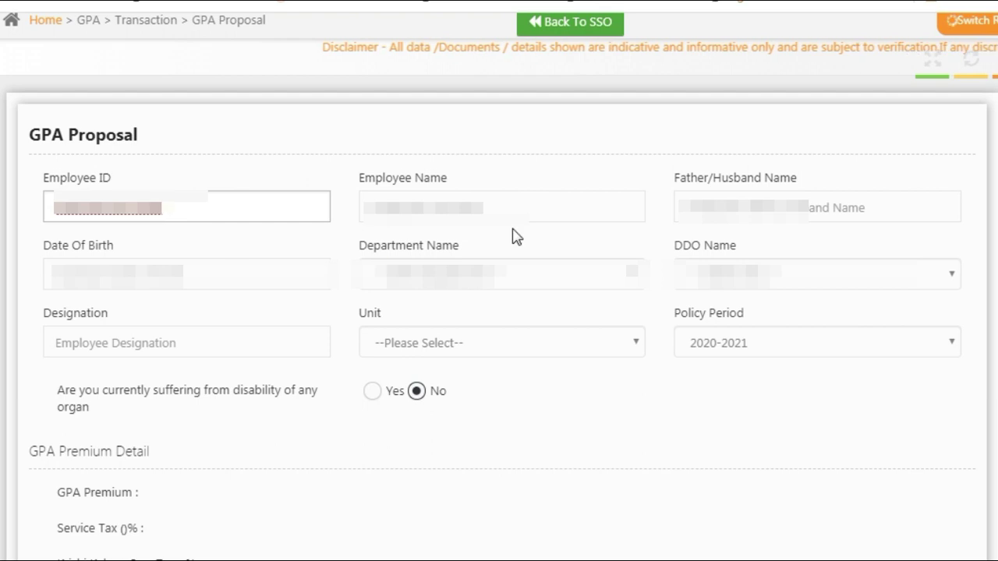
left_click(573, 187)
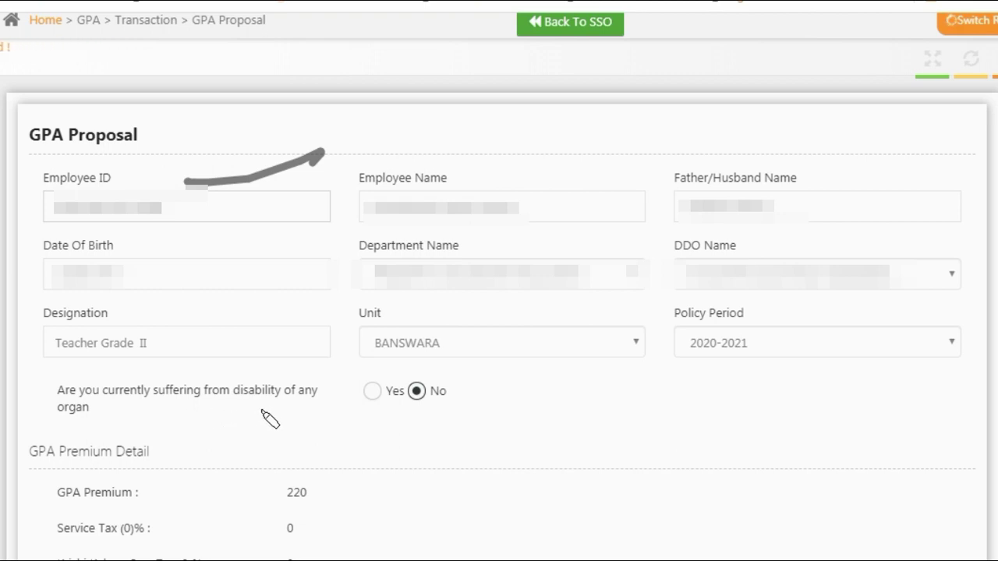
left_click_drag(165, 411, 213, 411)
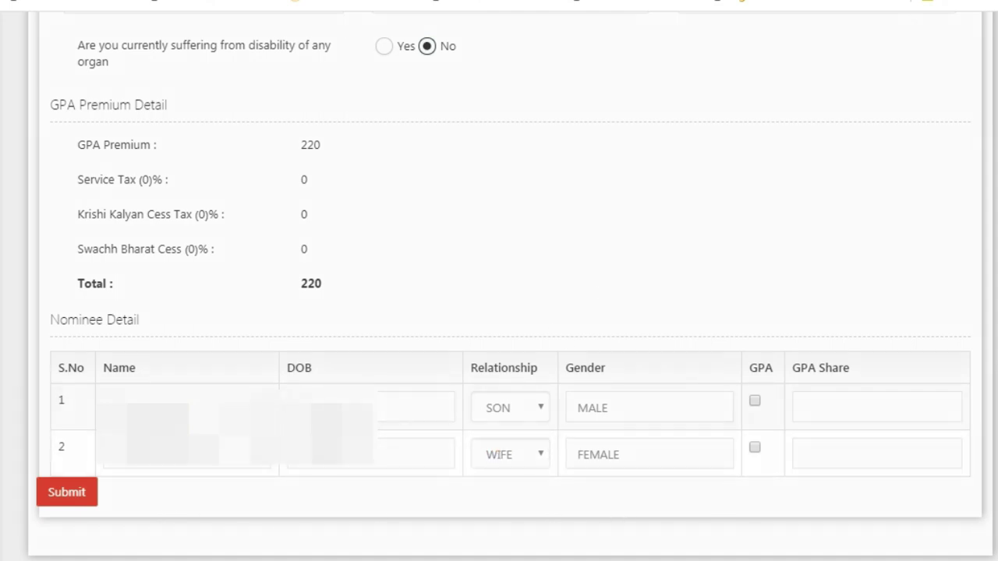
Step: Select the wife as GPA nominee in the nominee details and set her GPA share to 100
left_click_drag(117, 334, 201, 328)
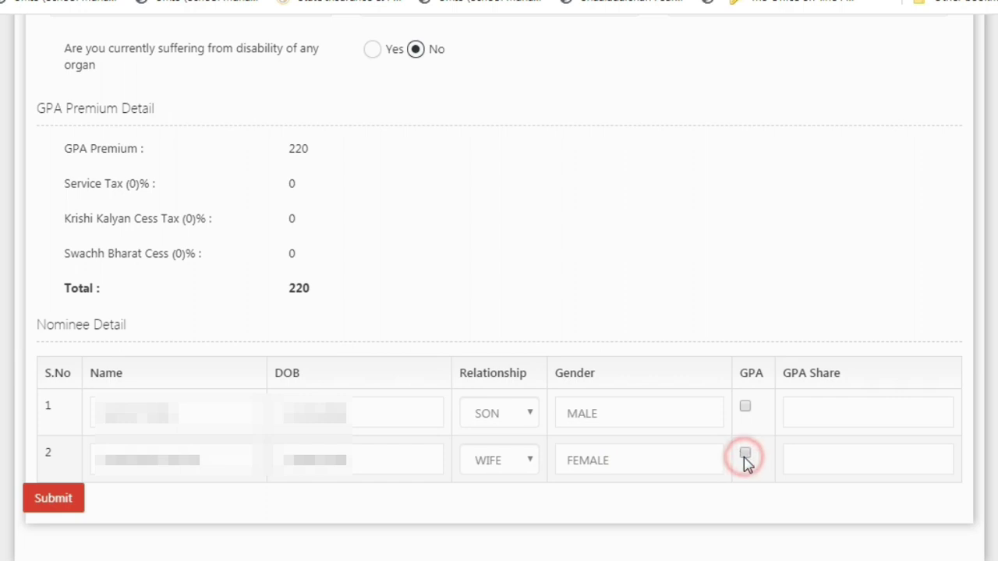
left_click(800, 459)
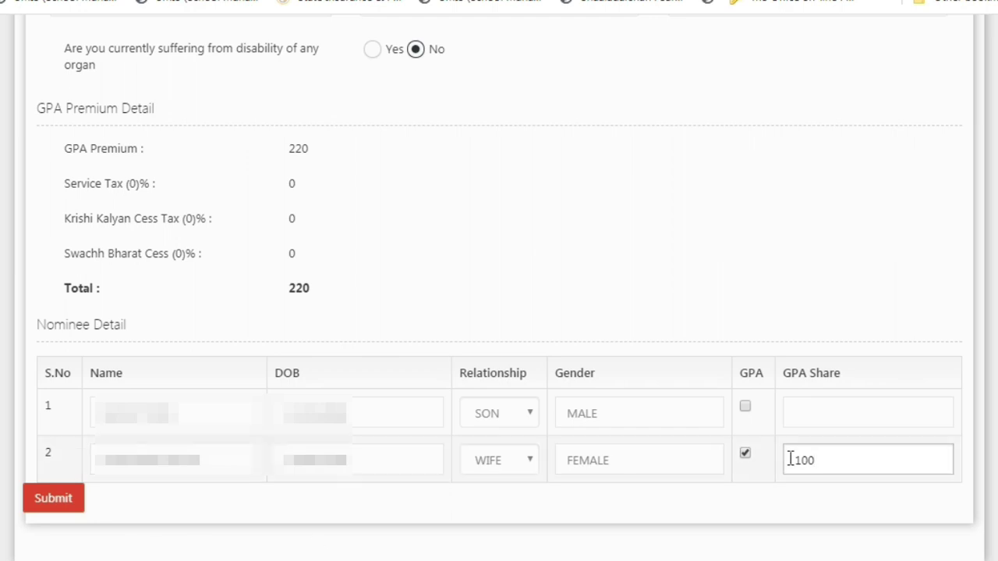
Step: Submit the GPA proposal and confirm the submission
left_click(77, 496)
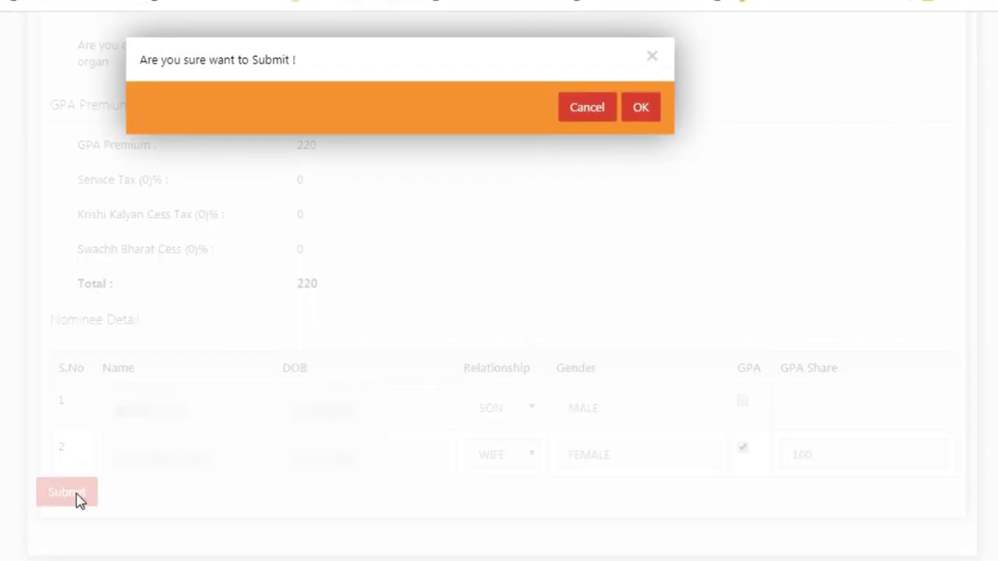
left_click(640, 110)
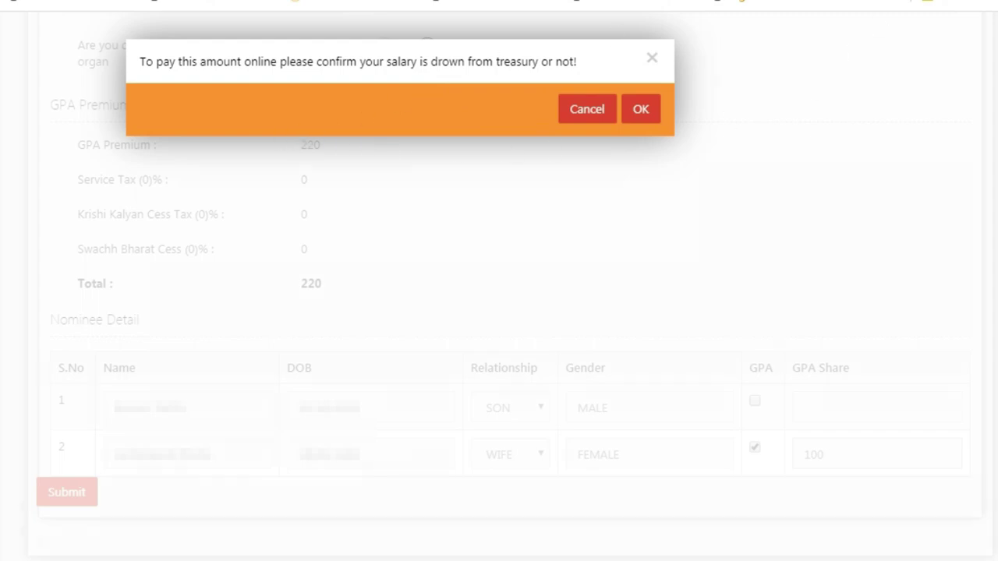
left_click_drag(248, 82, 431, 91)
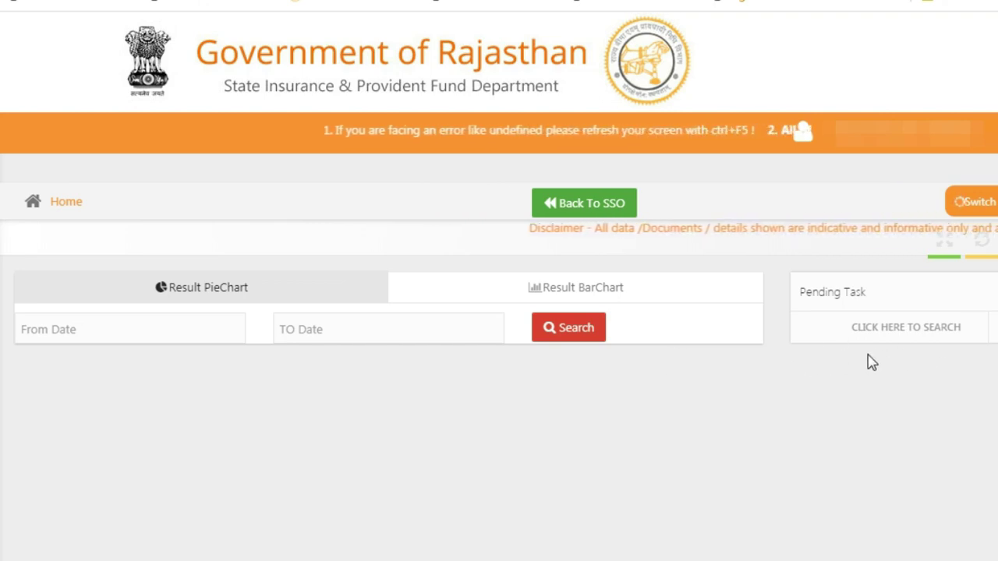
Step: Search for the pending tasks from the home page
left_click(902, 331)
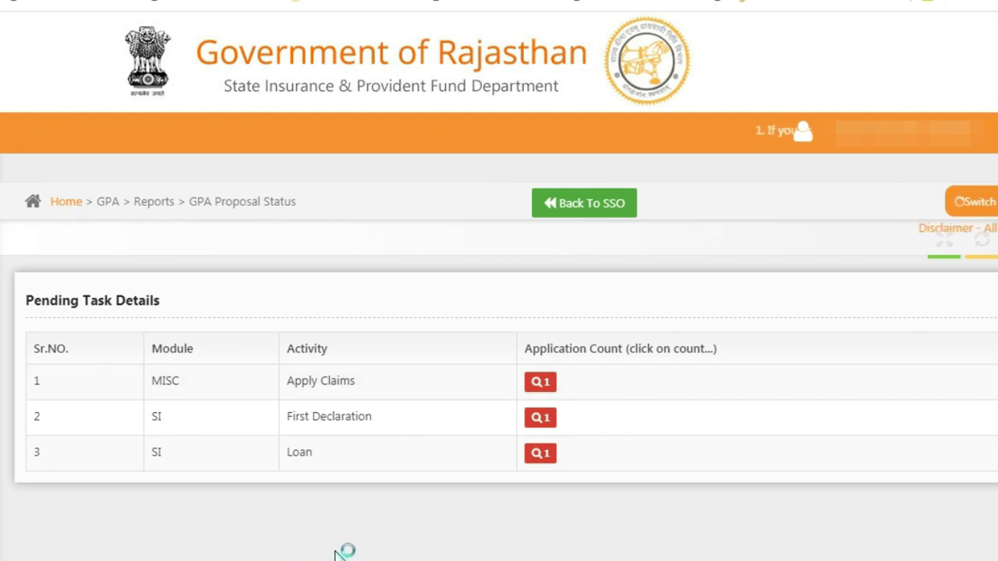
Step: Open the print version of the approved proposal in the 2020-2021 GPA Proposal Status report
scroll(407, 473, "down", 1)
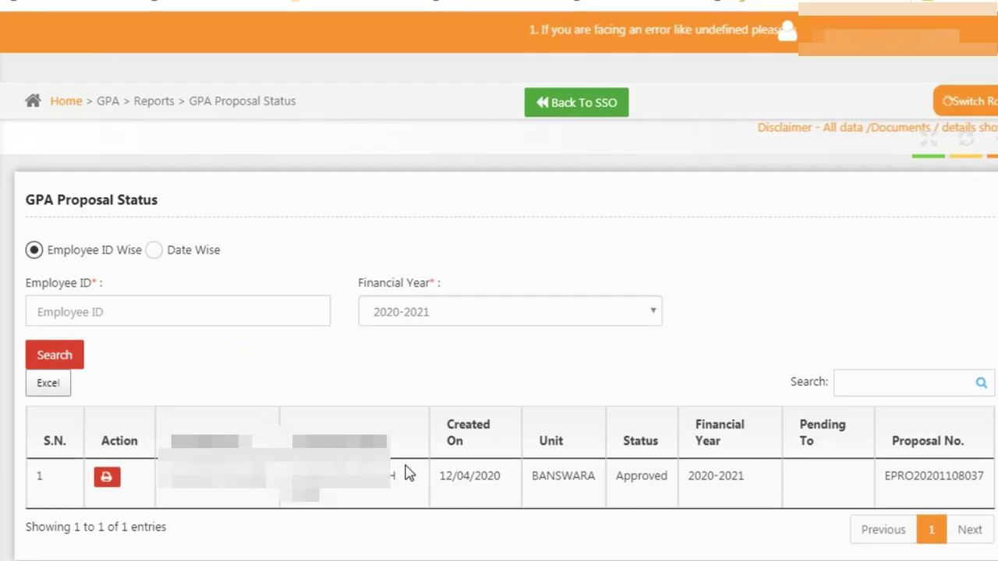
scroll(407, 473, "down", 1)
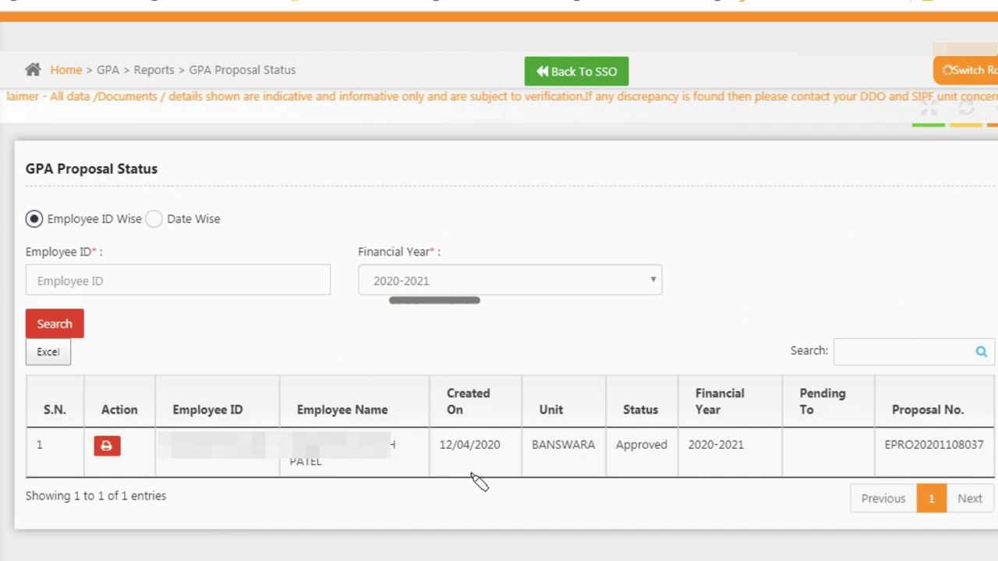
left_click(107, 448)
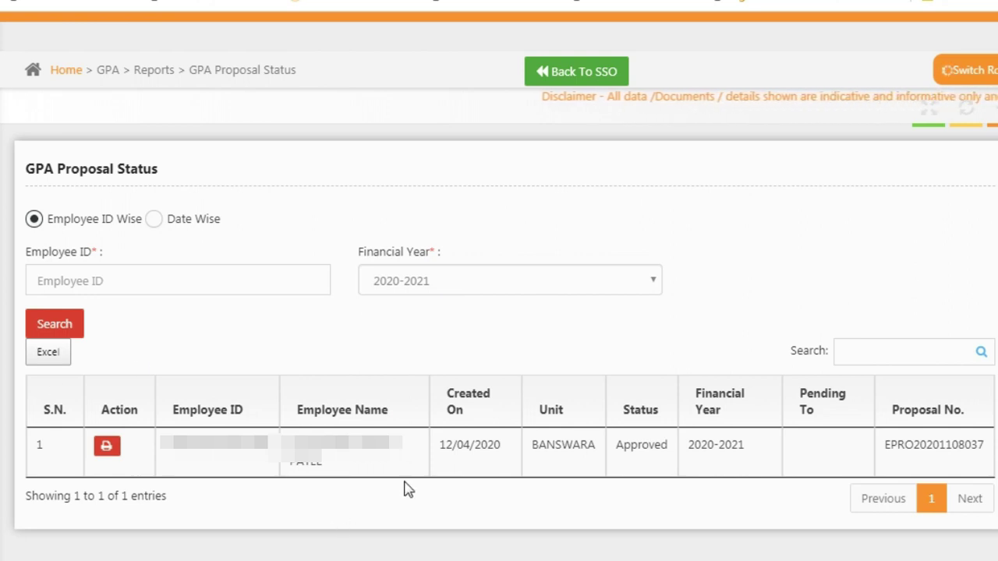
Step: Search the GPA Proposal Status report for financial year 2019-2020 and review the listed proposals
left_click(445, 282)
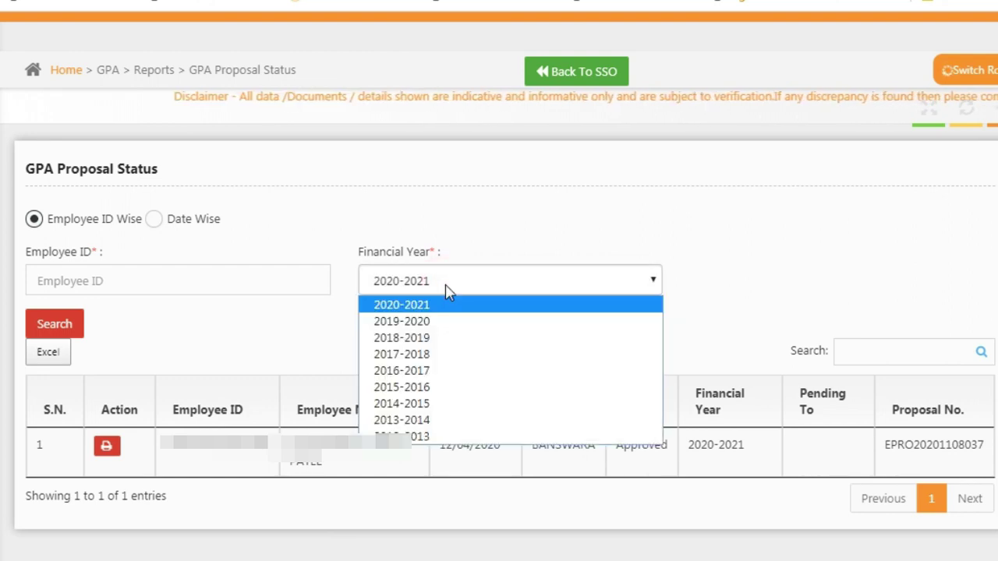
left_click(449, 320)
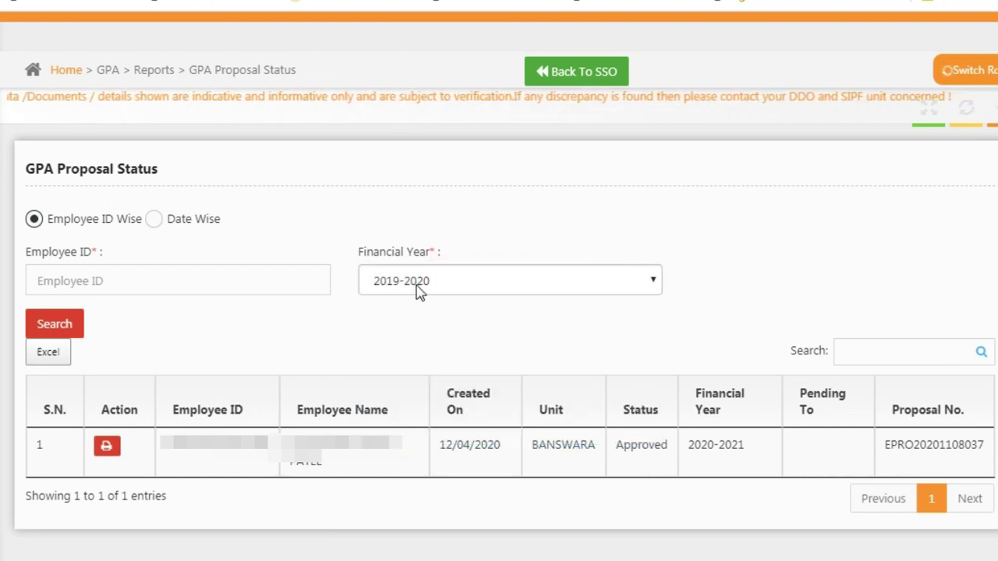
left_click(55, 324)
scroll(236, 405, "down", 3)
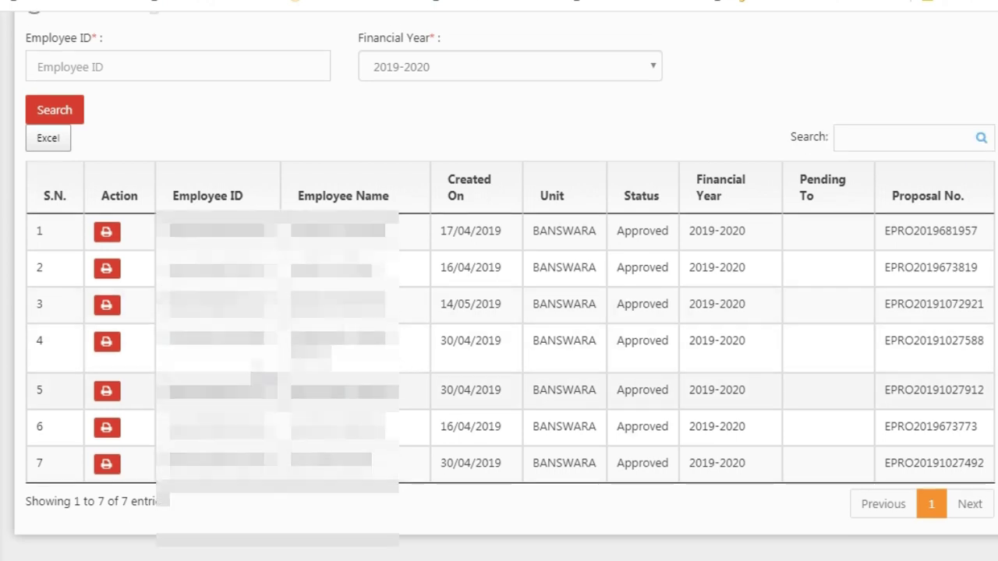
scroll(498, 312, "up", 1)
scroll(274, 377, "up", 1)
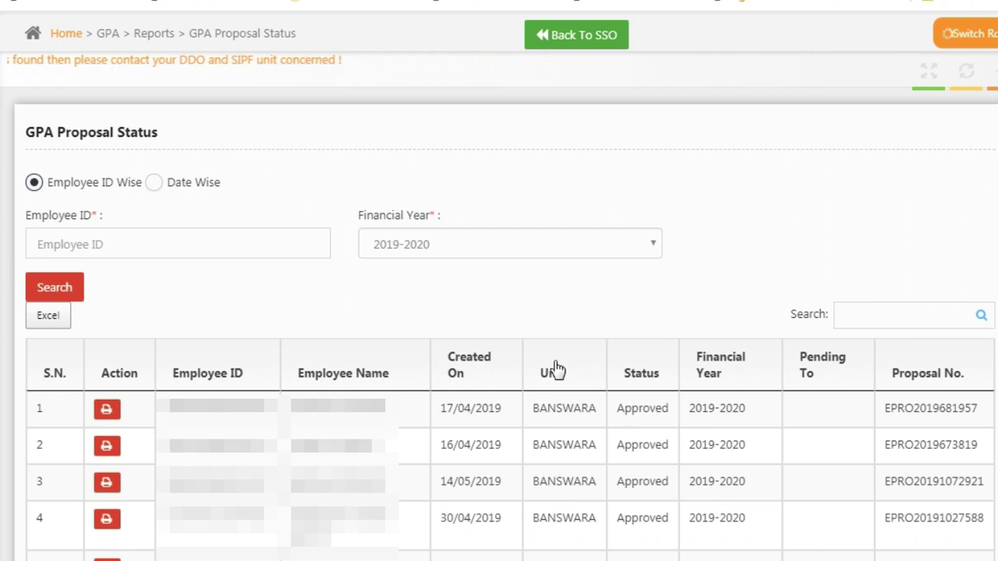
scroll(555, 368, "down", 3)
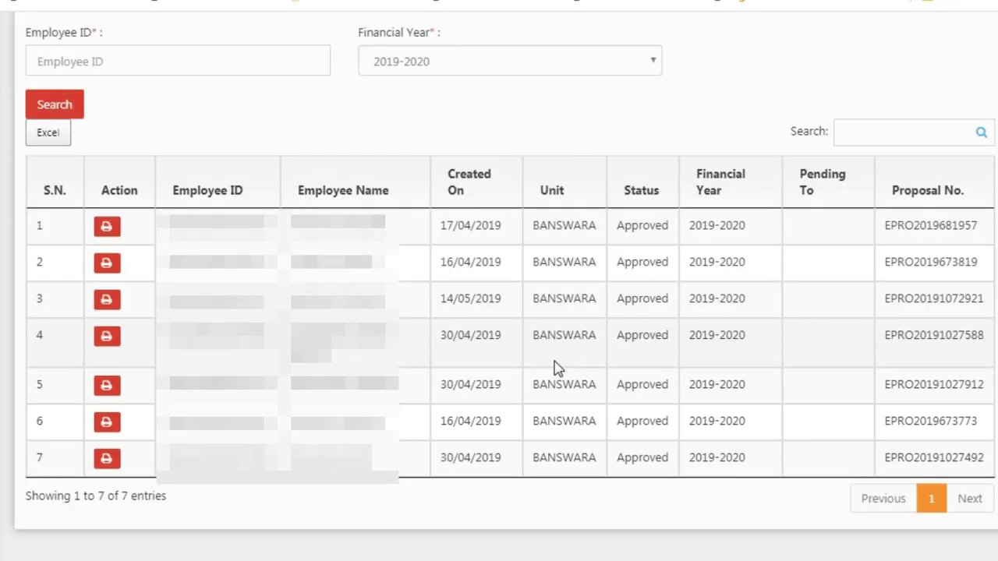